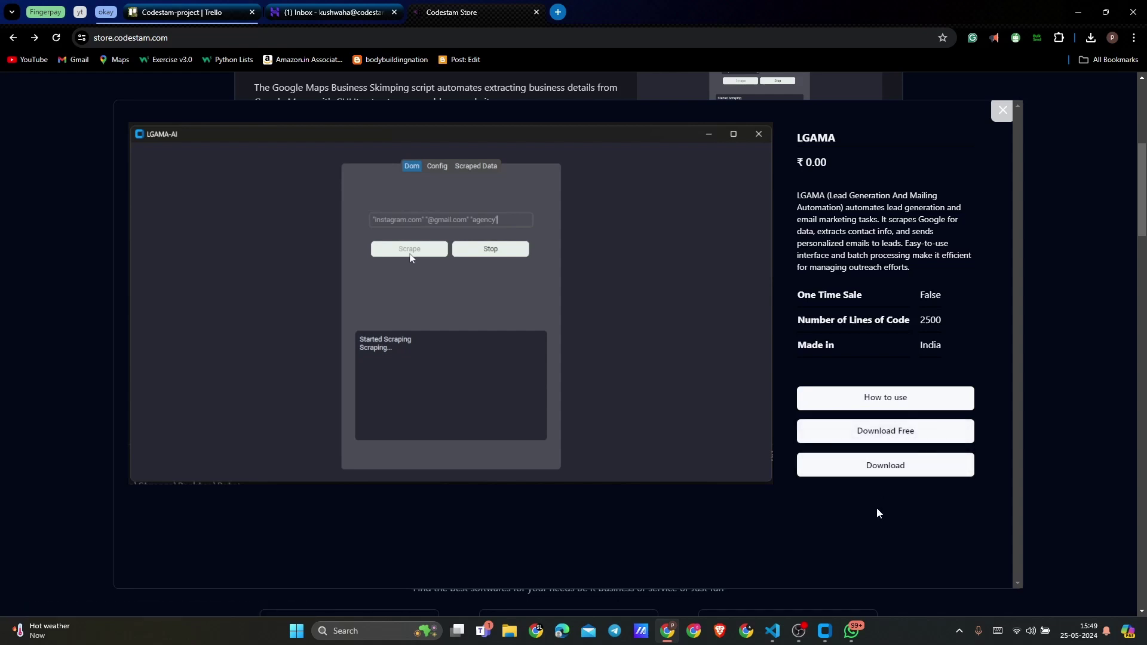
# Bring the LGAMA-AI window in front of the store page, move it lower and enlarge it.
pyautogui.hotkey('alt', 'Tab')
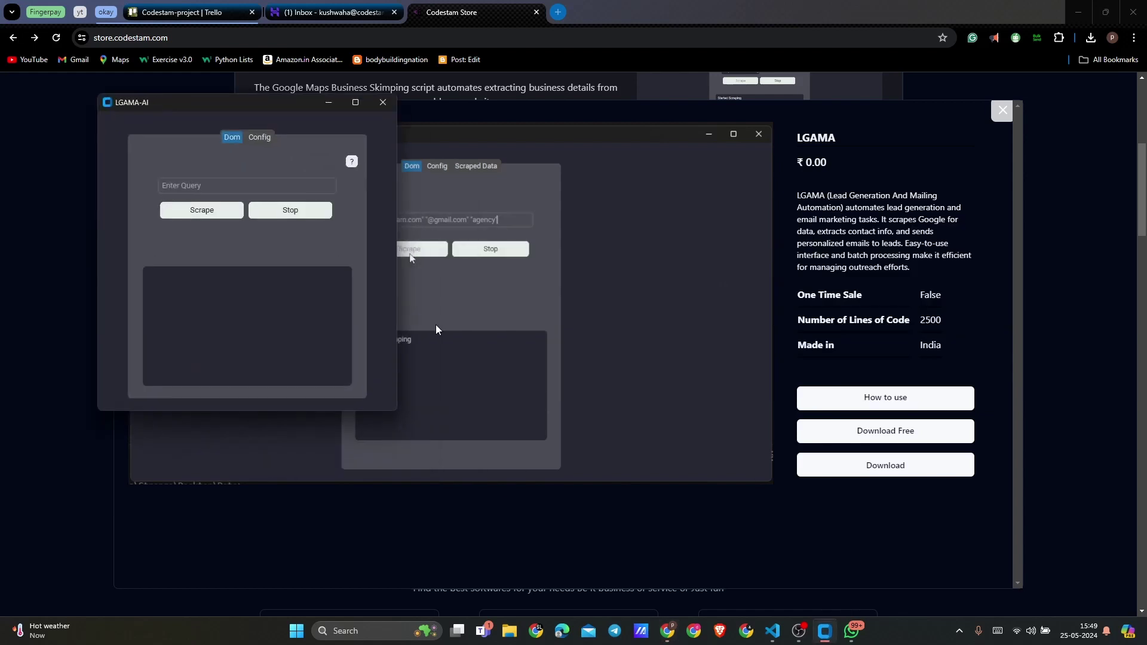
pyautogui.moveTo(293, 97)
pyautogui.mouseDown()
pyautogui.moveTo(292, 123)
pyautogui.moveTo(371, 144)
pyautogui.mouseUp()
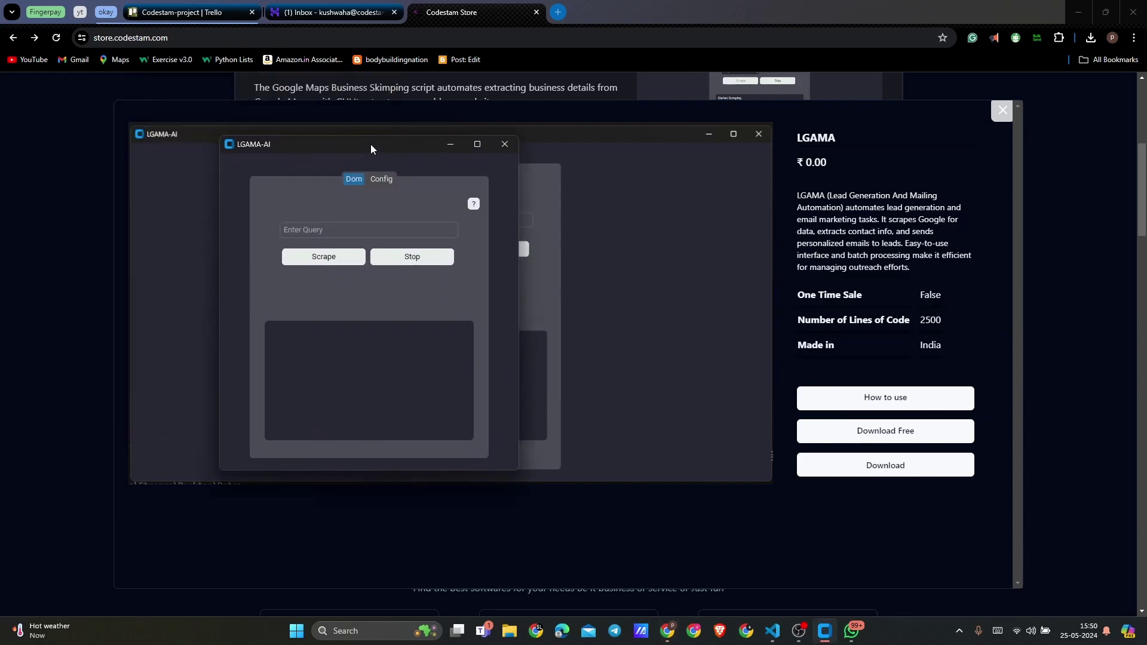
pyautogui.moveTo(515, 469); pyautogui.dragTo(596, 517)
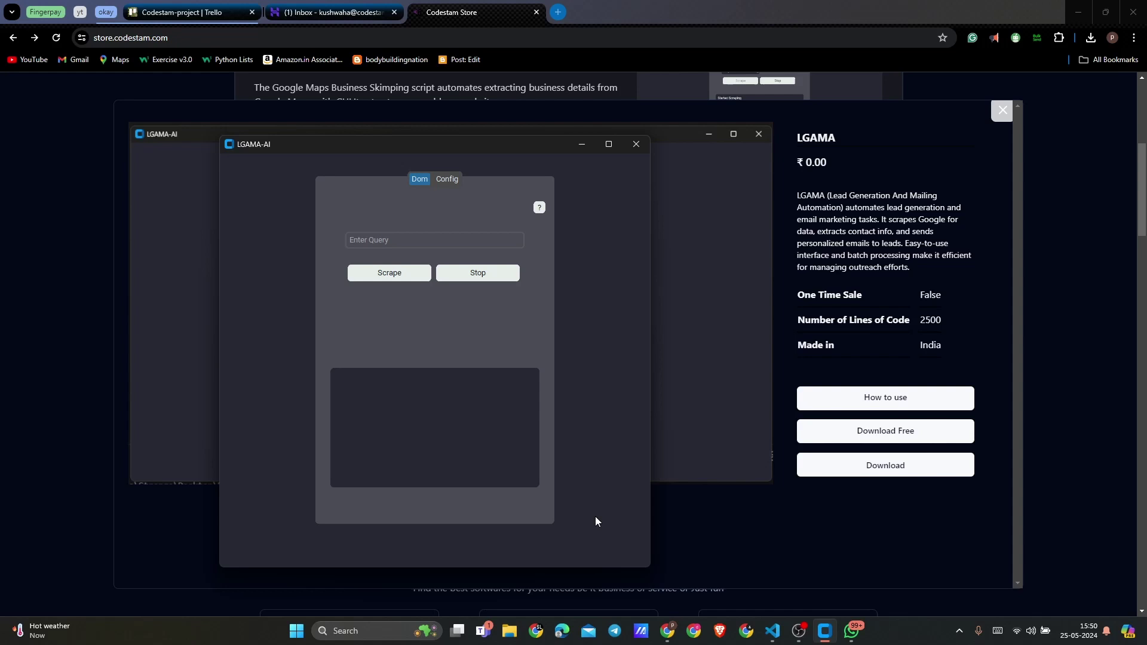
# Paste the saved clothing-shop gmail/instagram query from clipboard history into Enter Query.
pyautogui.click(410, 240)
pyautogui.press('super+v')
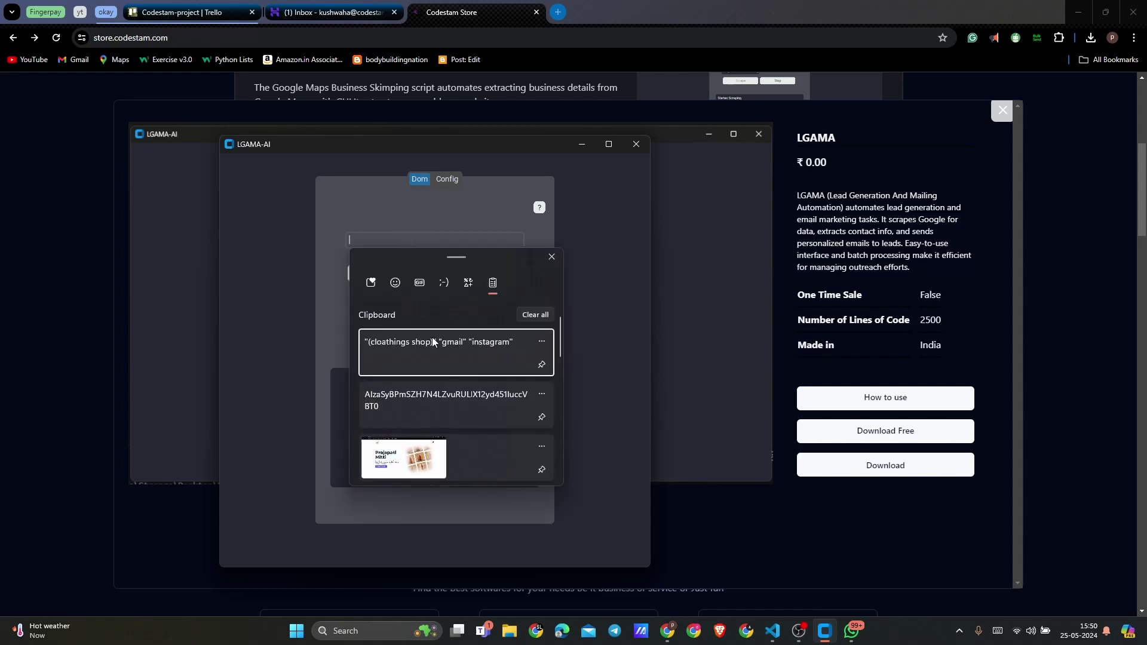
pyautogui.click(432, 339)
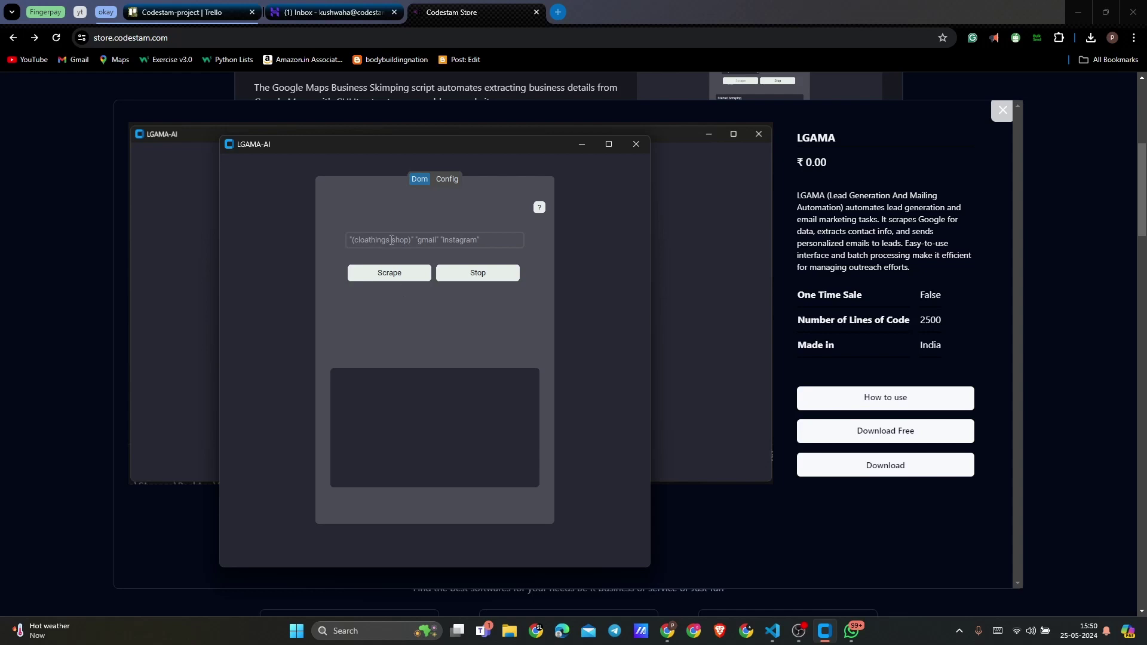
pyautogui.tripleClick(431, 240)
pyautogui.doubleClick(458, 240)
pyautogui.click(446, 179)
pyautogui.click(385, 244)
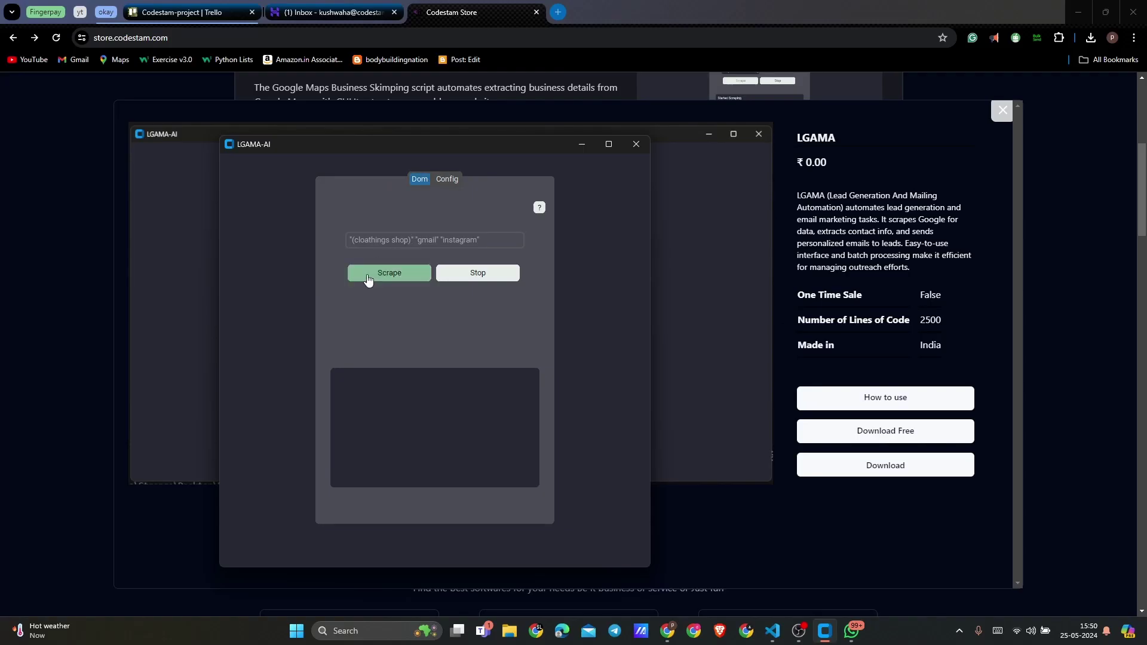
# Scrape the clothing-shop query and confirm the log shows 'Started Scraping' and 'Scraping...'.
pyautogui.click(394, 274)
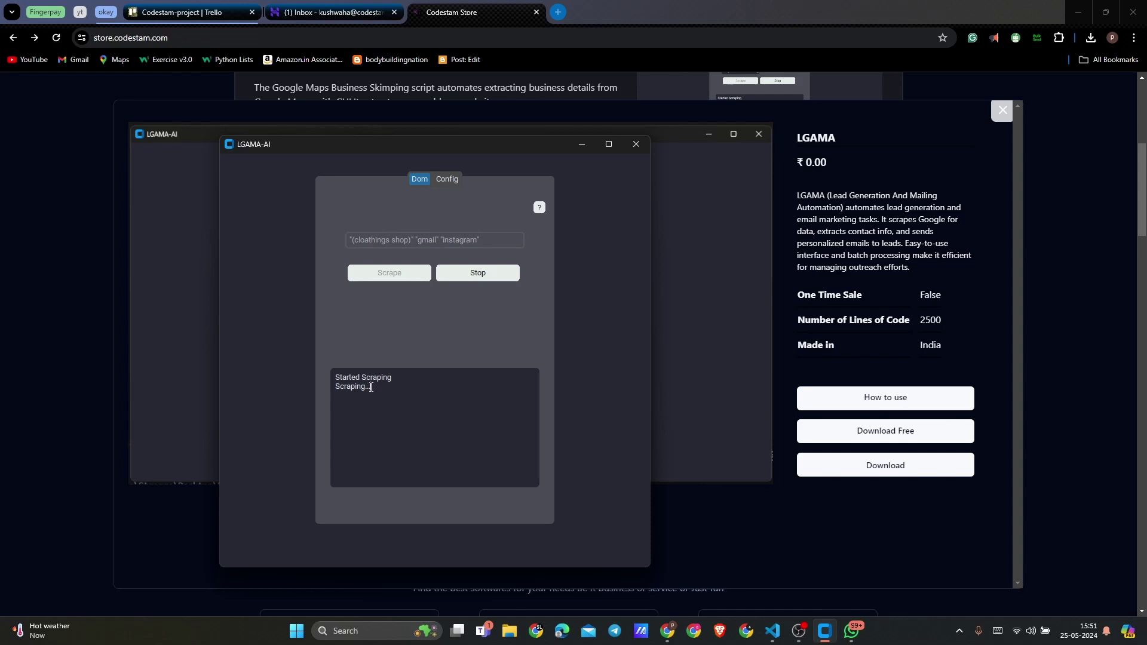
pyautogui.moveTo(370, 386); pyautogui.dragTo(315, 374)
pyautogui.click(390, 415)
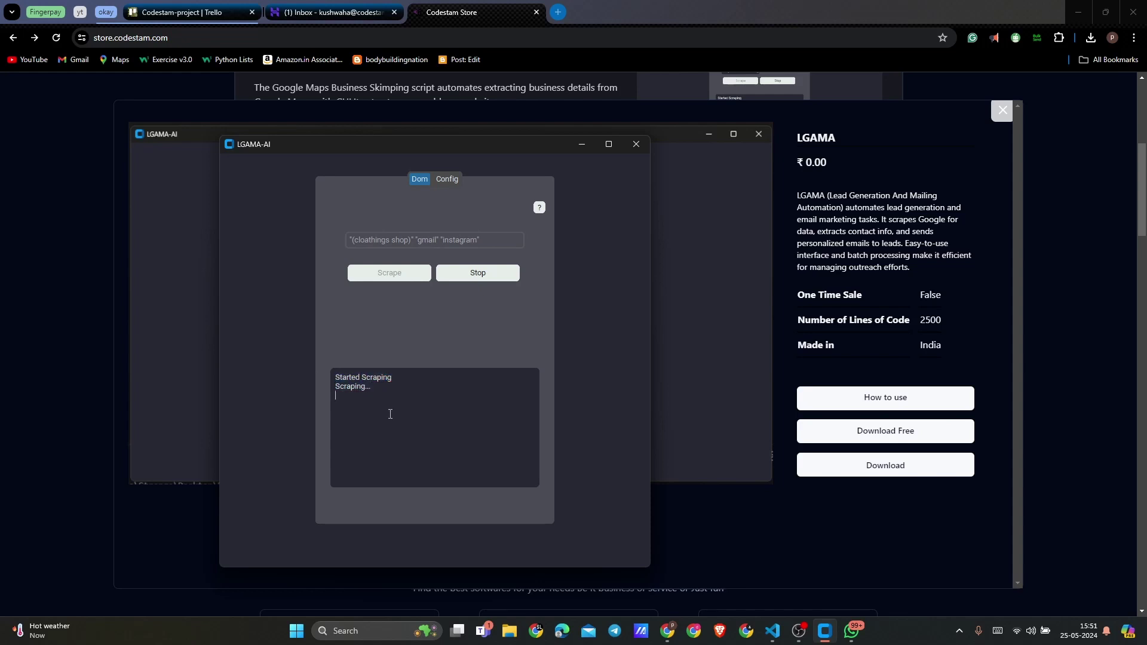